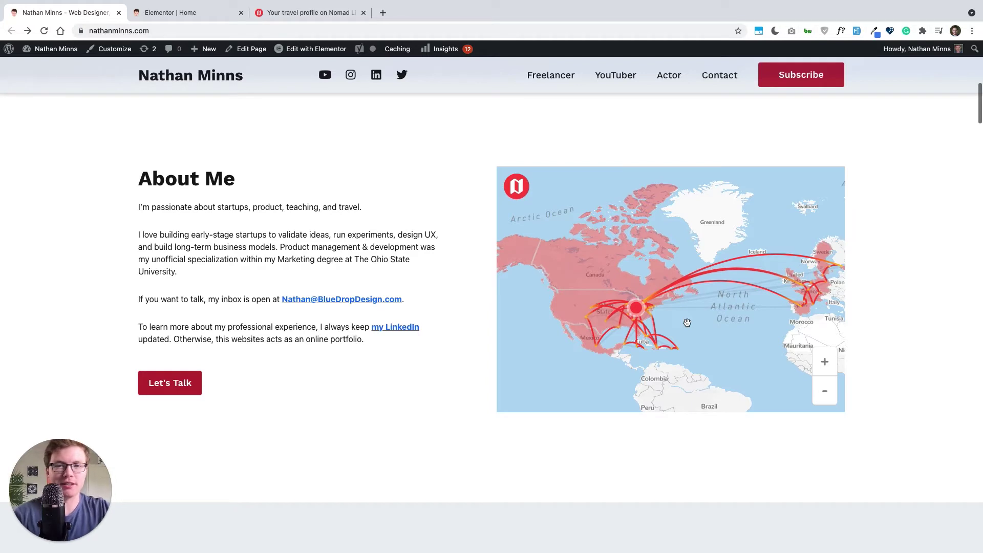
left_click_drag(693, 312, 637, 364)
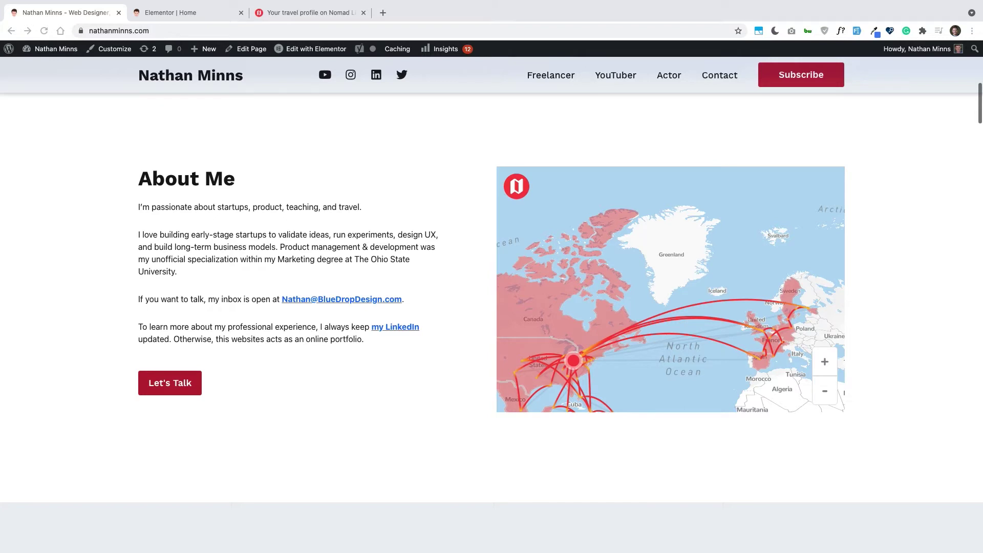
left_click(313, 381)
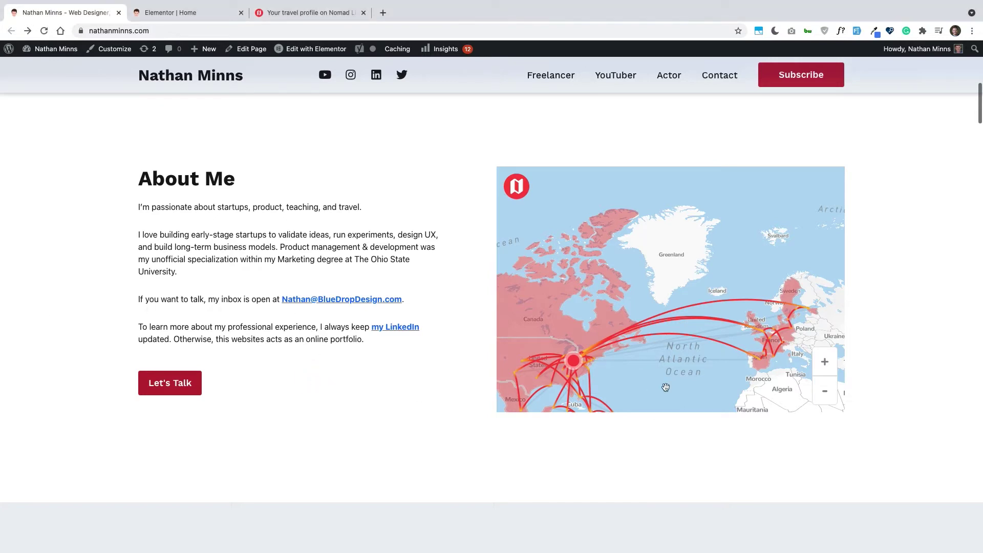
left_click_drag(642, 377, 627, 308)
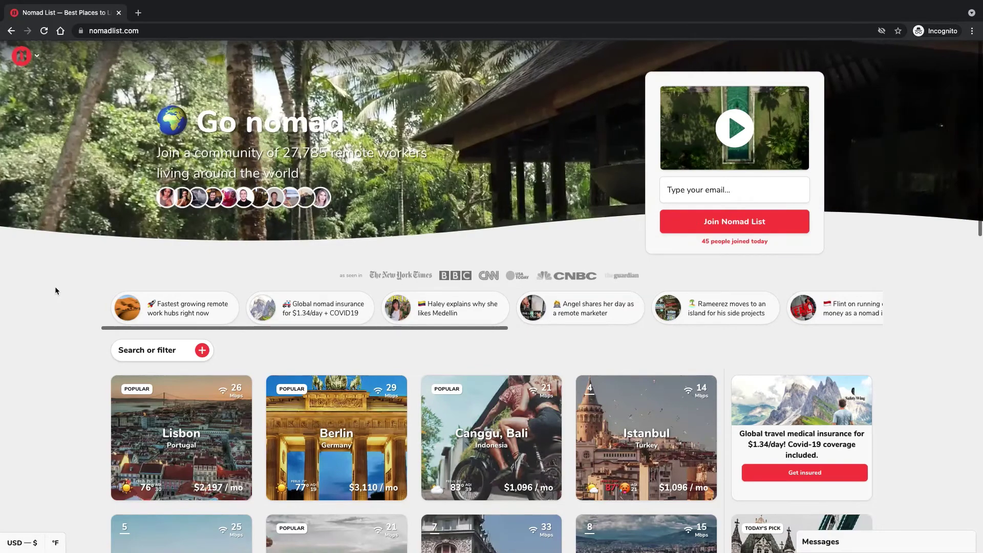
- Open Berlin's details from the Nomad List city grid and review its scores
scroll(53, 355, "down", 1)
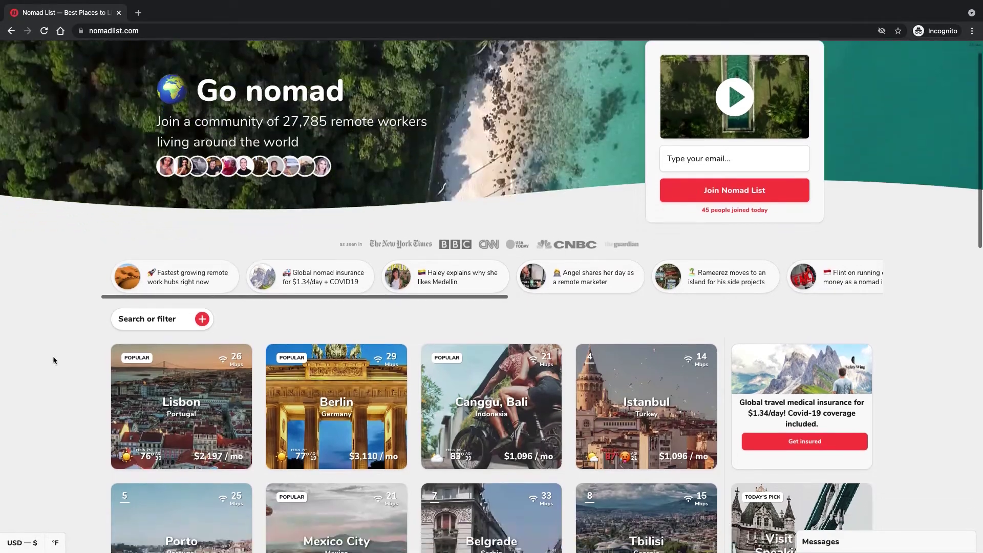
left_click(325, 400)
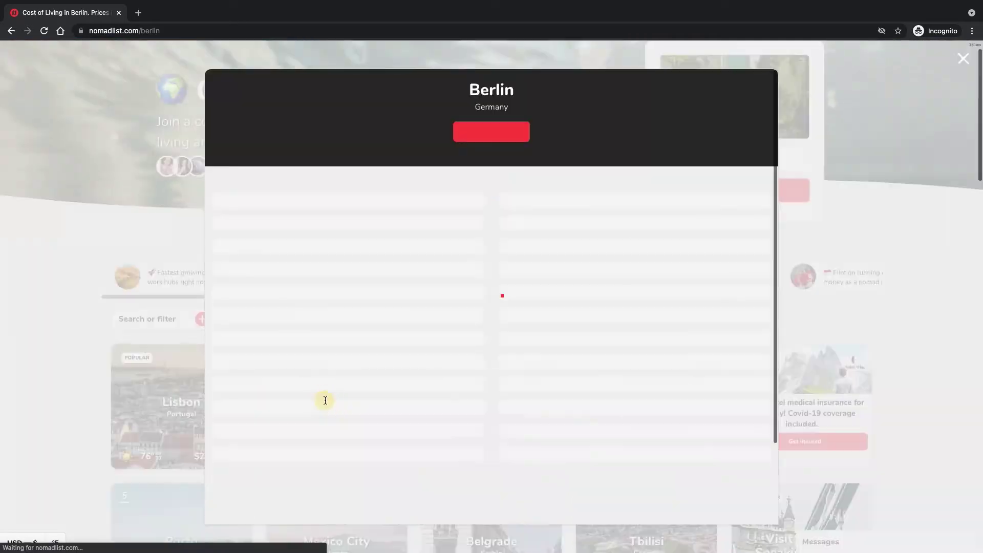
scroll(325, 400, "down", 3)
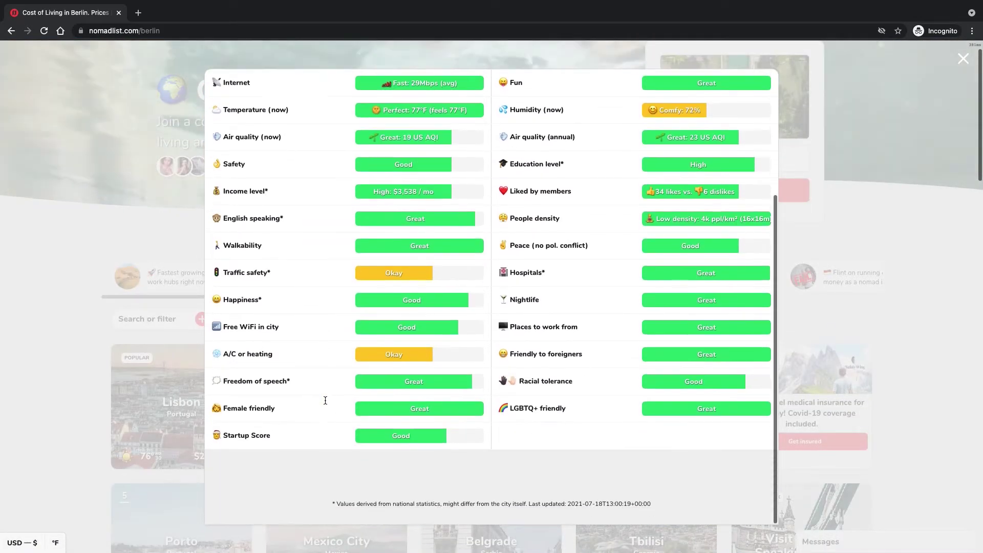
scroll(325, 400, "up", 4)
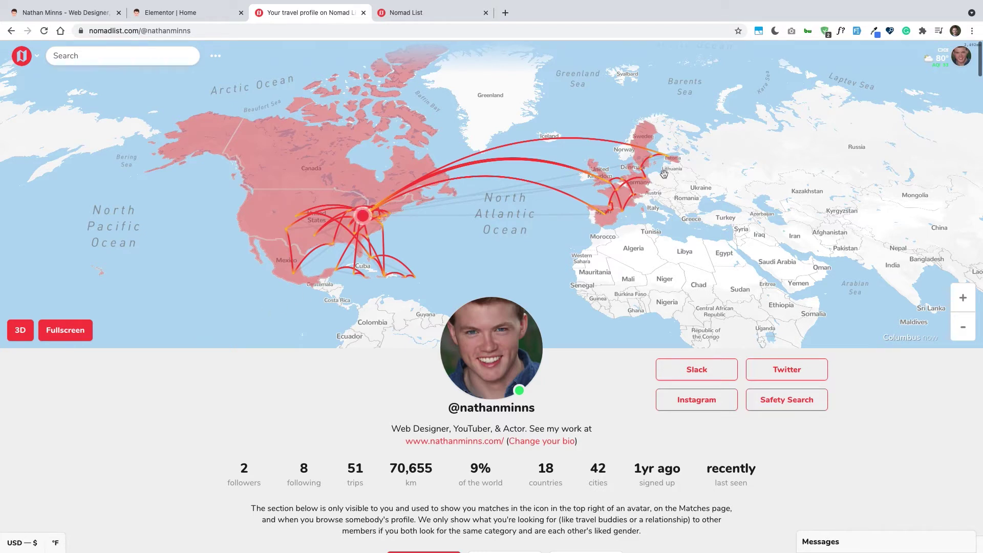
- Generate the iframe embed code for the trips map on the Nomad List profile page and copy it
scroll(475, 245, "down", 1)
scroll(474, 245, "down", 20)
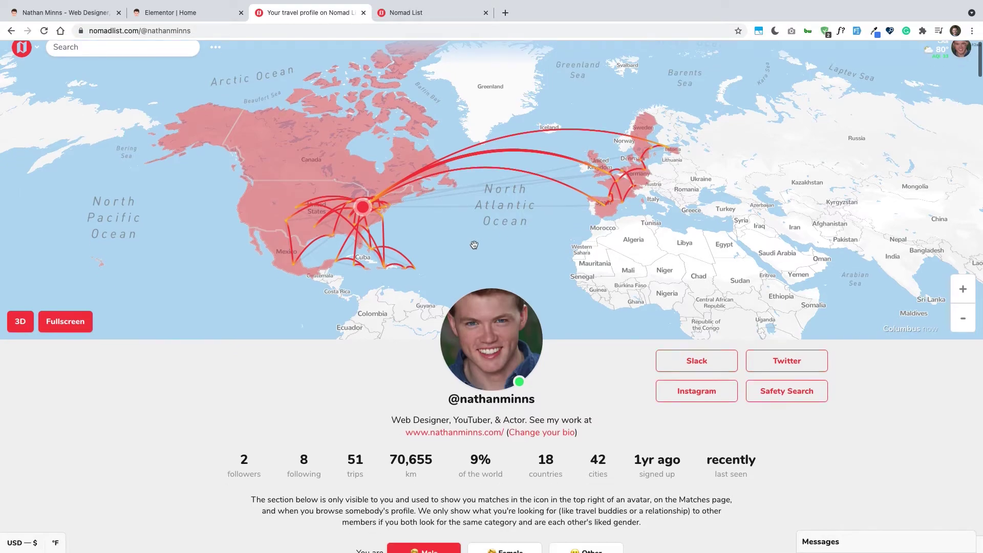
scroll(474, 248, "down", 6)
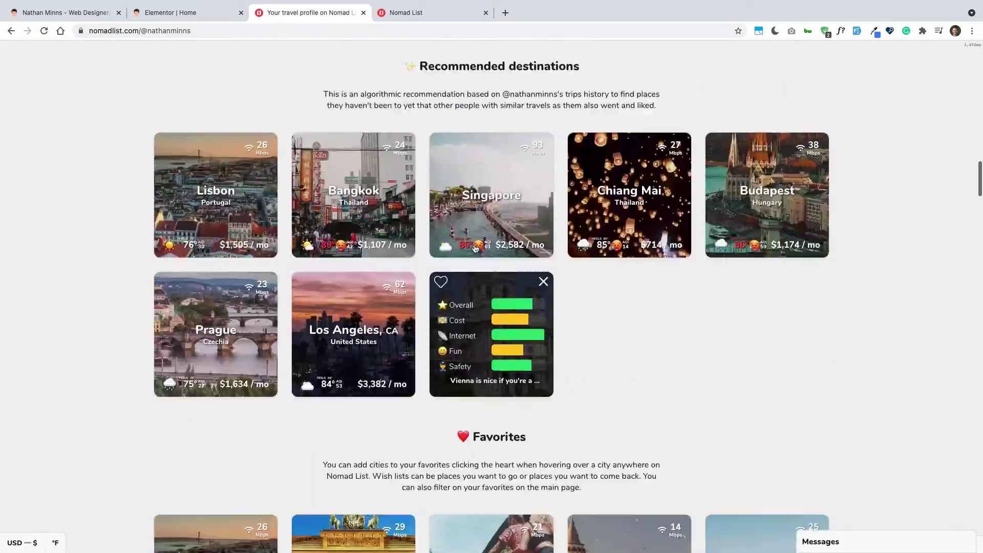
scroll(475, 248, "up", 7)
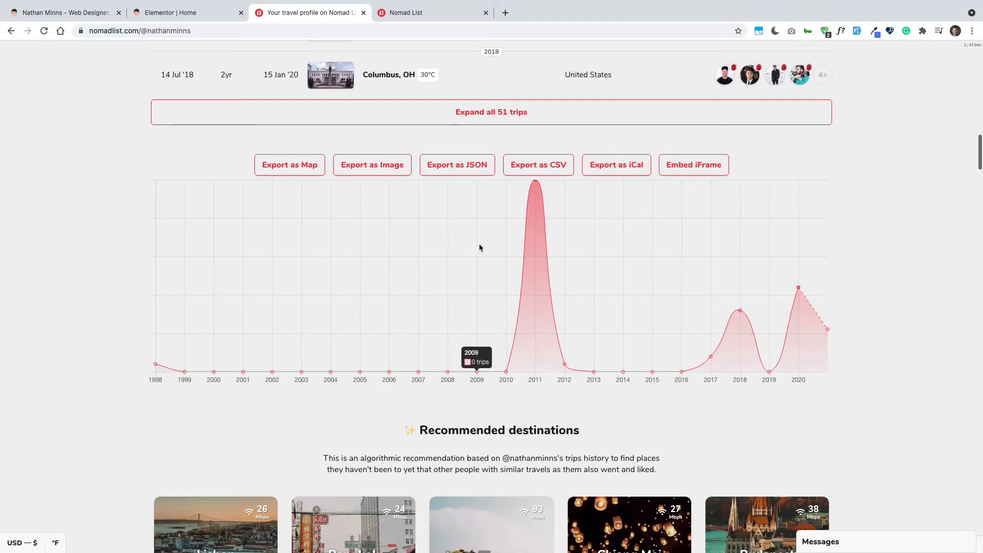
left_click(694, 165)
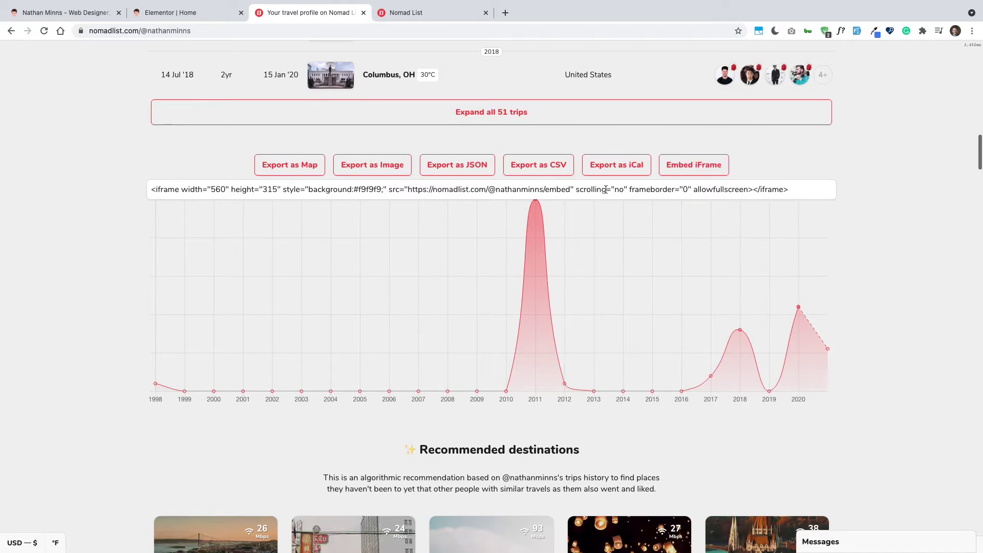
left_click(575, 188)
key("ctrl+c")
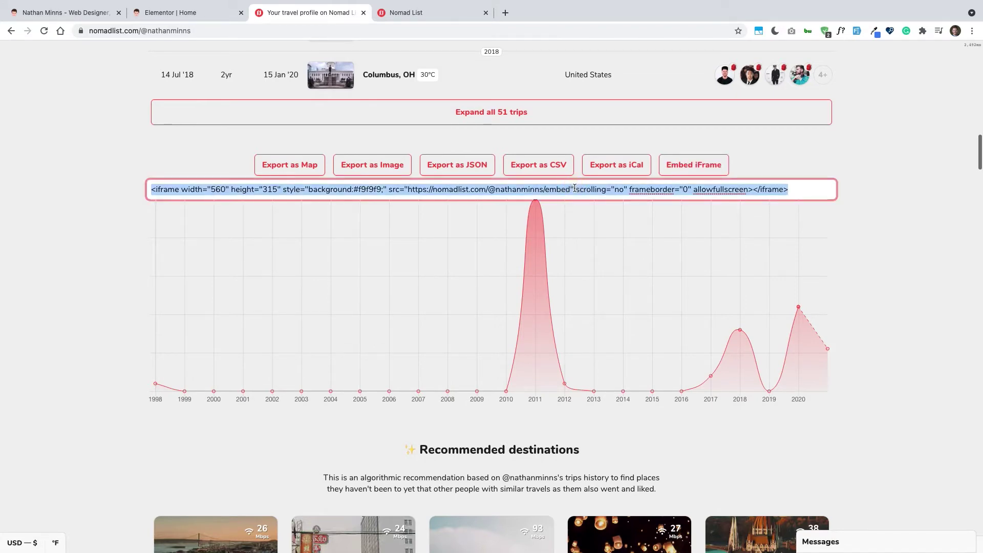
- In the Elementor editor, find the HTML widget and place it above the existing map in the About Me section
left_click(187, 15)
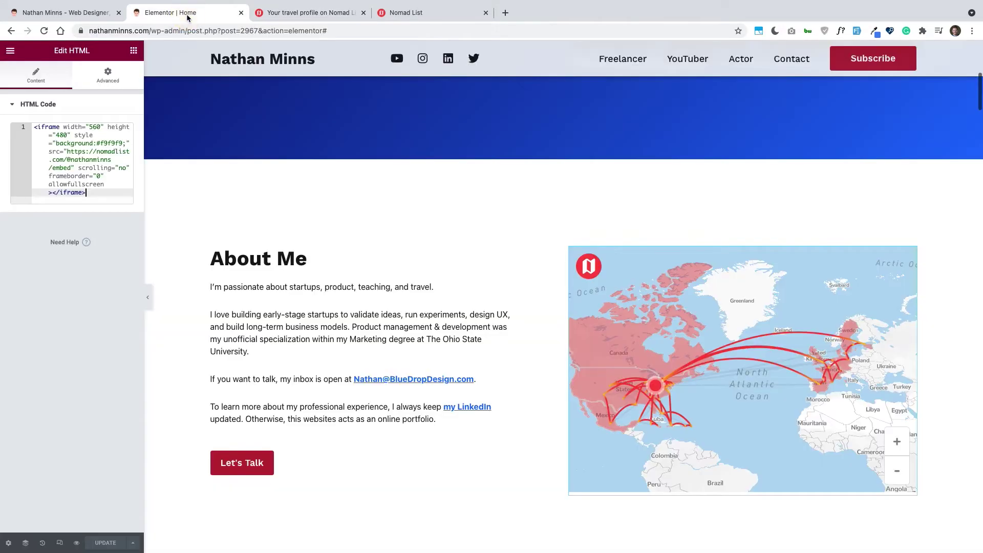
left_click(132, 52)
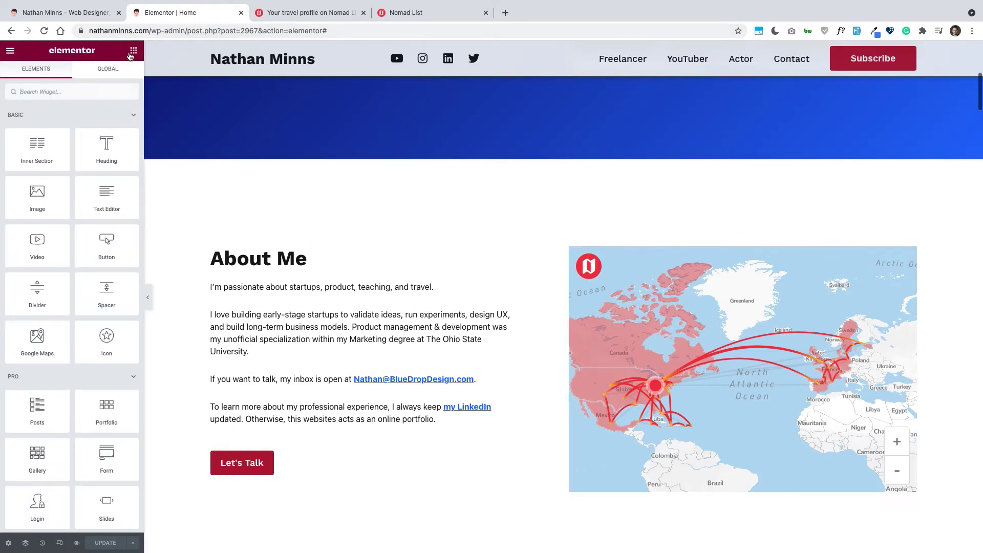
left_click(62, 86)
type("html")
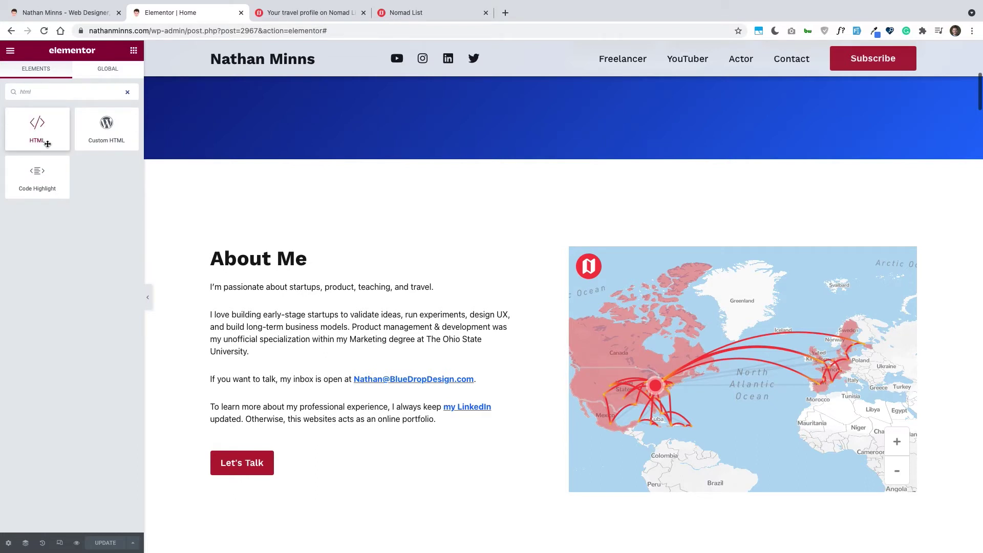
left_click_drag(48, 144, 689, 308)
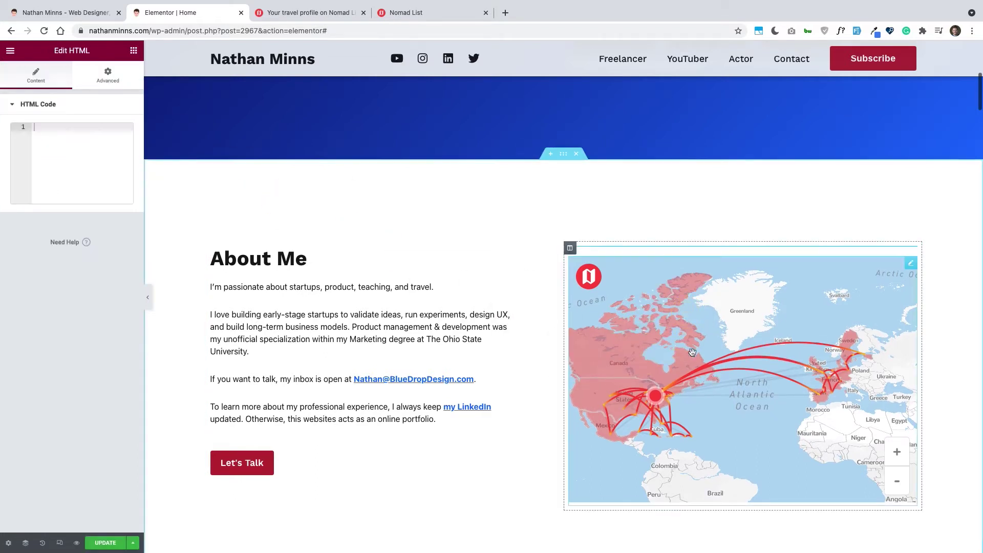
- Paste the copied iframe embed code into the new HTML widget
left_click(84, 168)
key("ctrl+v")
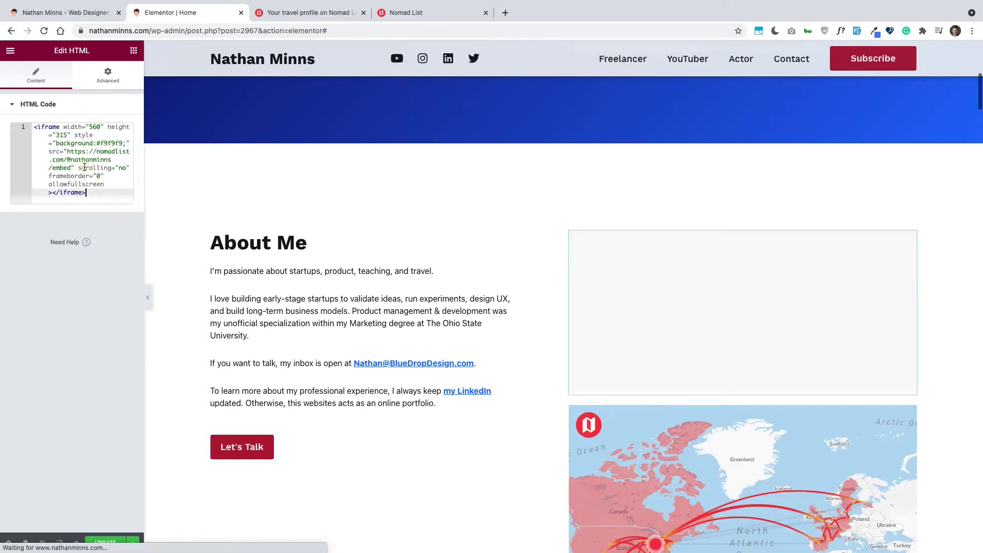
scroll(536, 268, "down", 2)
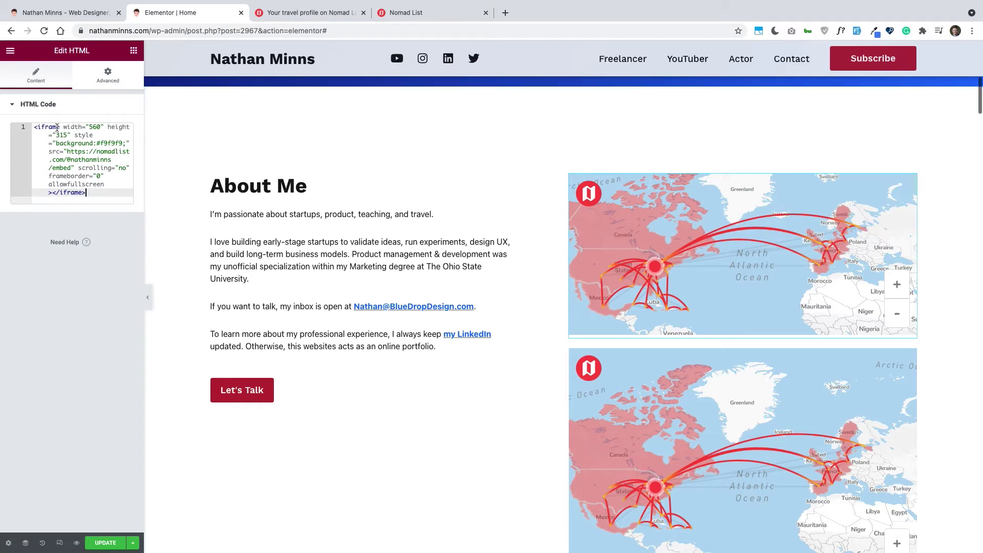
- Examine the iframe width and height in the new widget's code, and compare the height in the lower map's HTML code
left_click(100, 126)
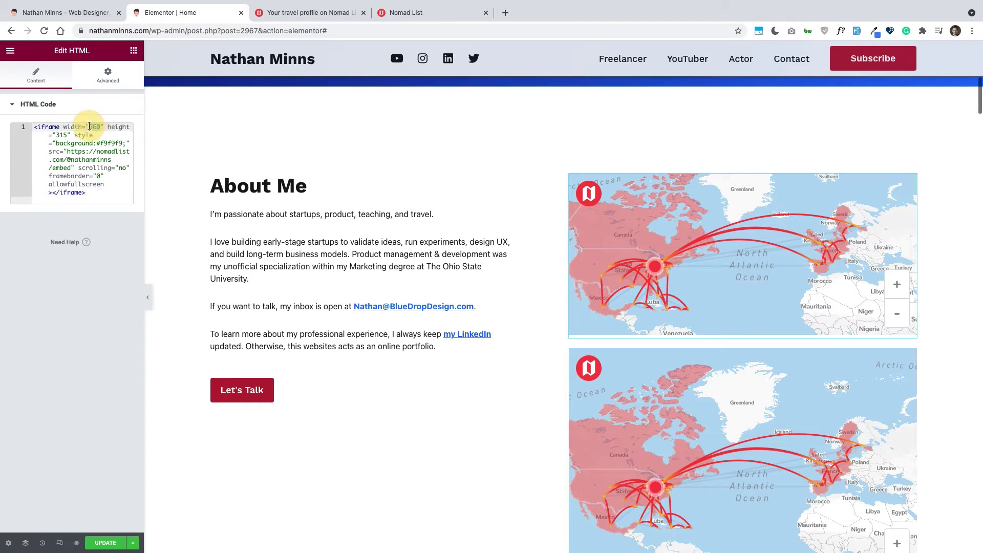
double_click(61, 135)
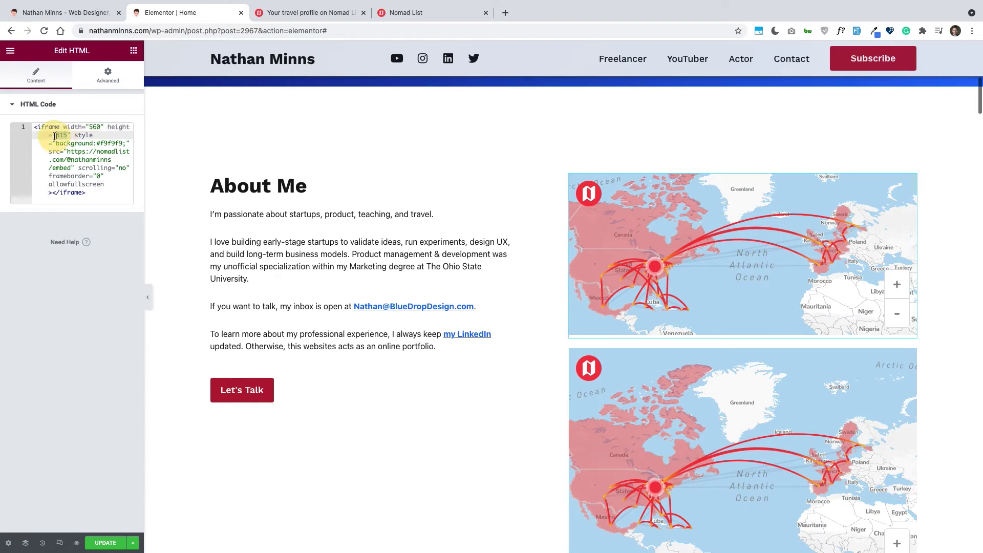
scroll(577, 396, "down", 1)
scroll(684, 403, "down", 2)
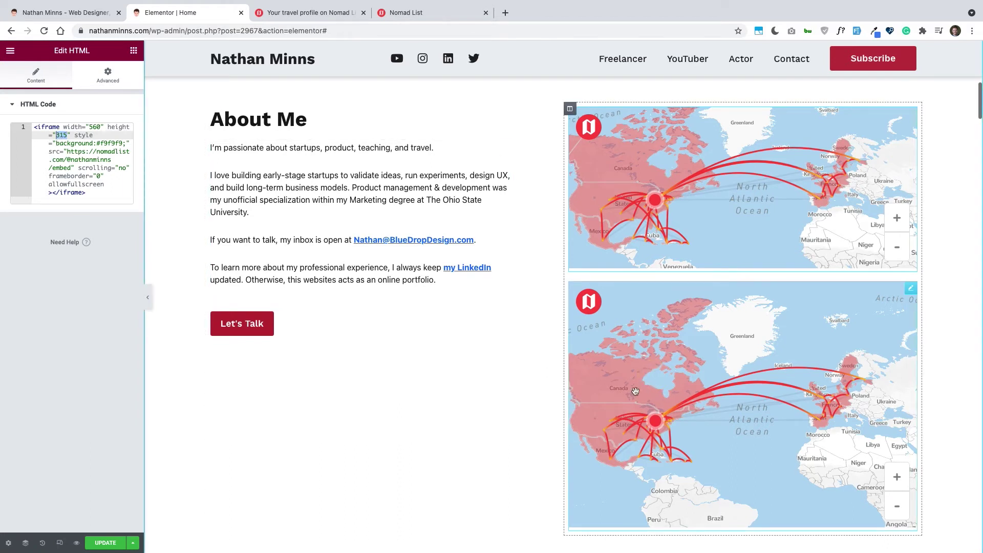
type("480")
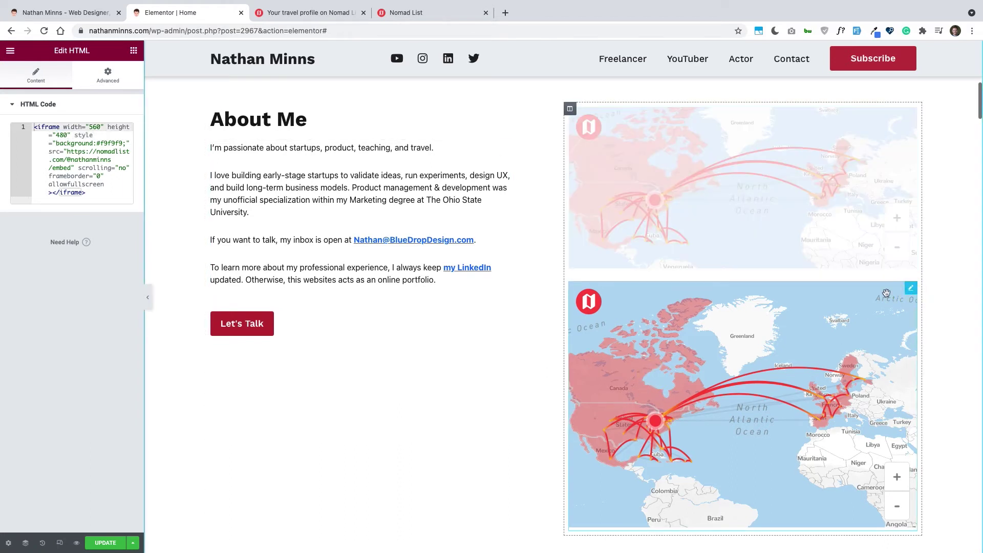
double_click(56, 135)
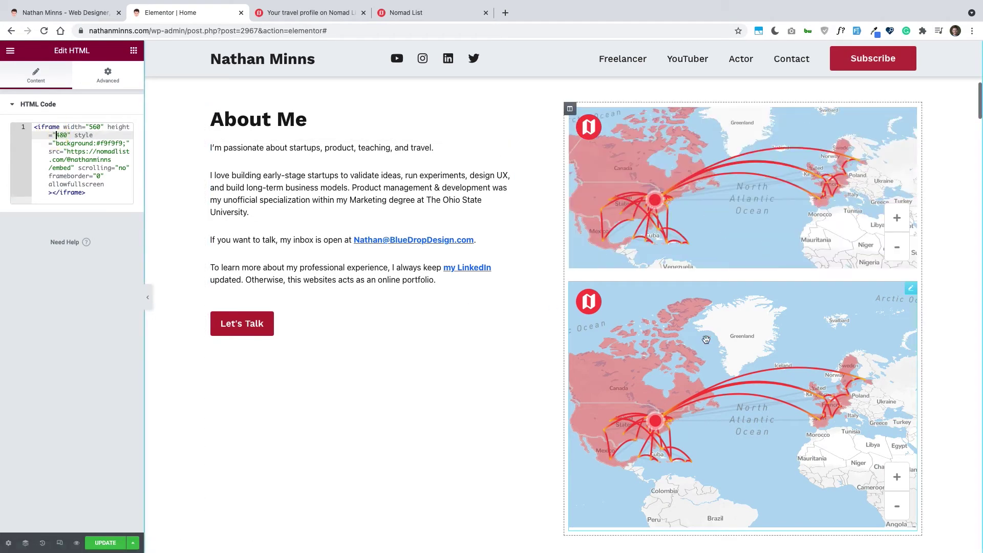
- Pan the lower map and examine the source URL in its iframe code
left_click(731, 347)
left_click_drag(730, 347, 727, 367)
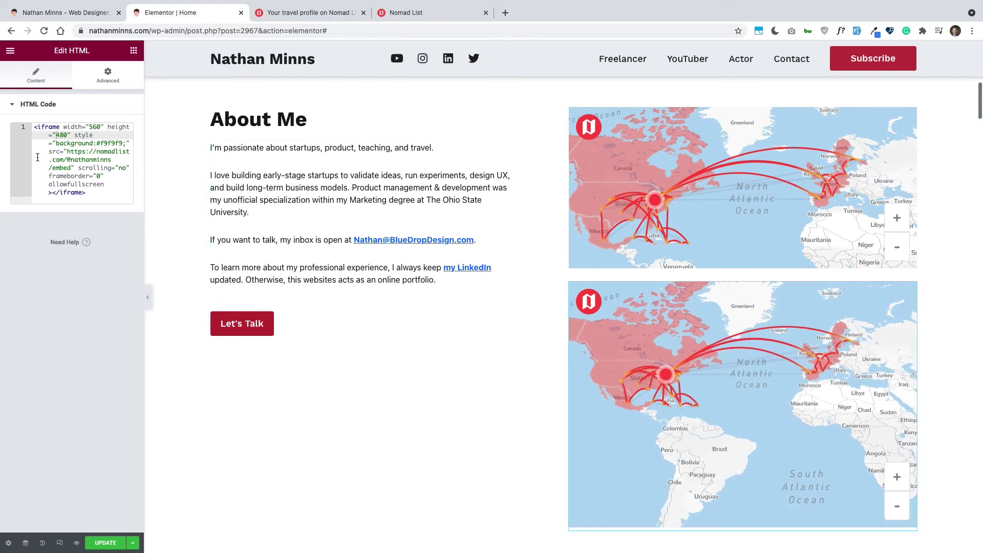
left_click(71, 150)
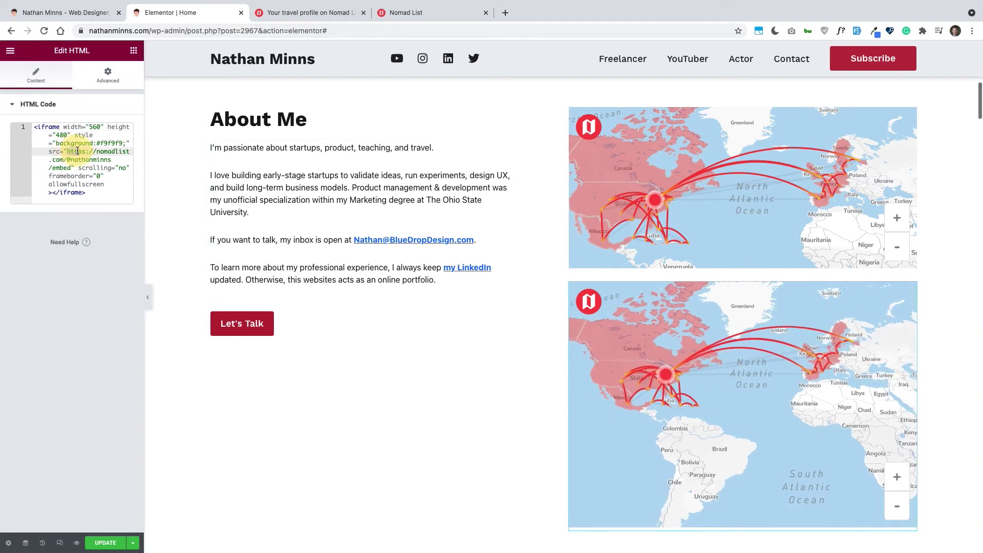
left_click_drag(79, 155, 71, 167)
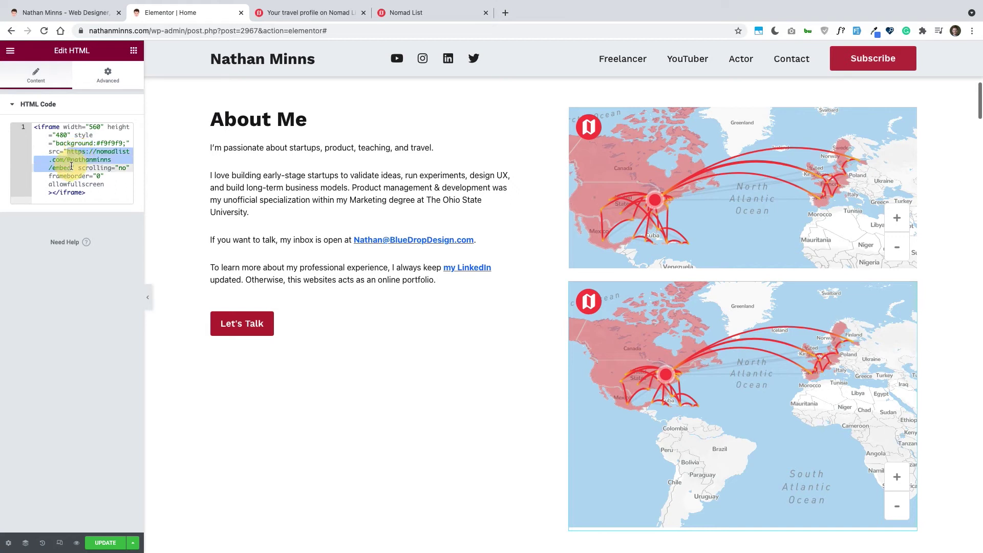
left_click(88, 160)
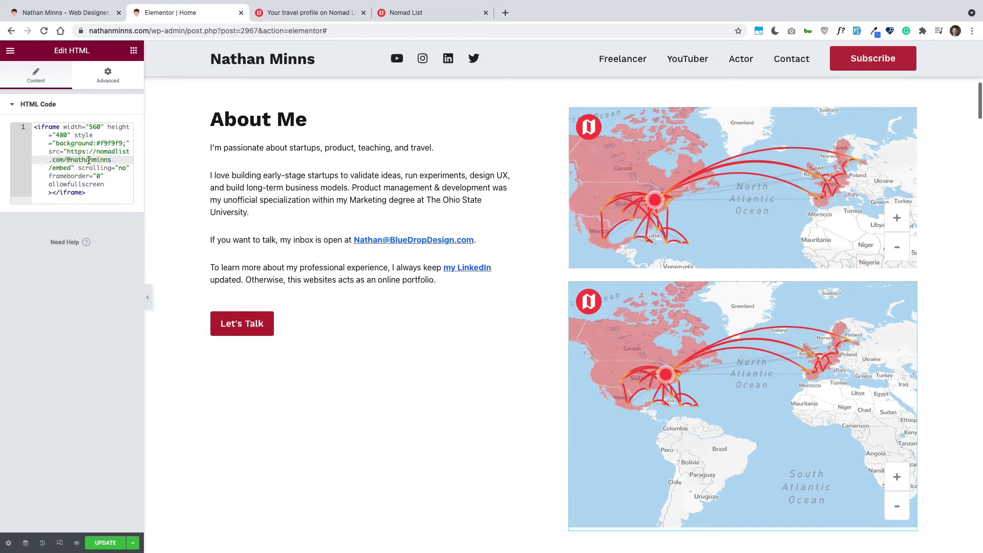
left_click(645, 216)
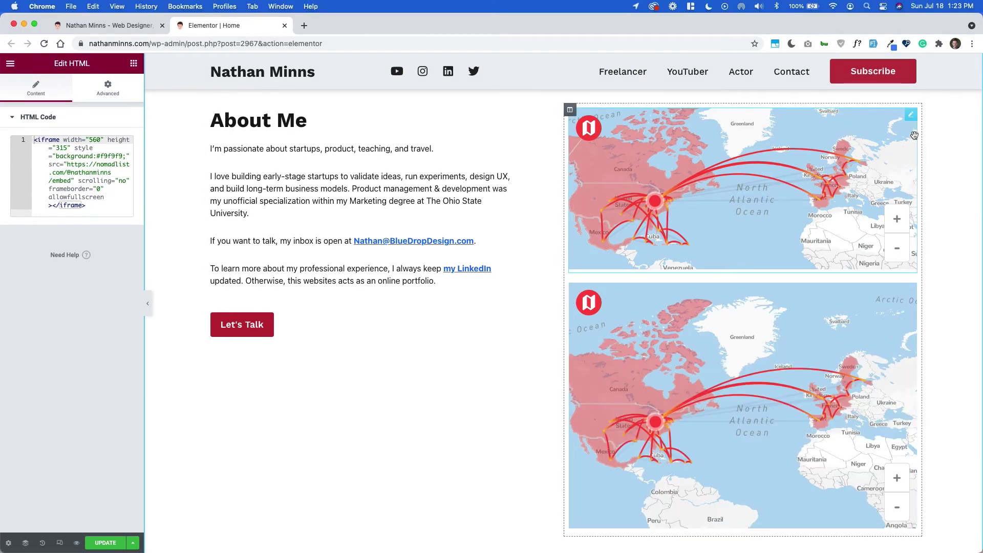
- Delete the upper duplicate map widget and open the remaining map's HTML code
right_click(910, 115)
left_click(904, 262)
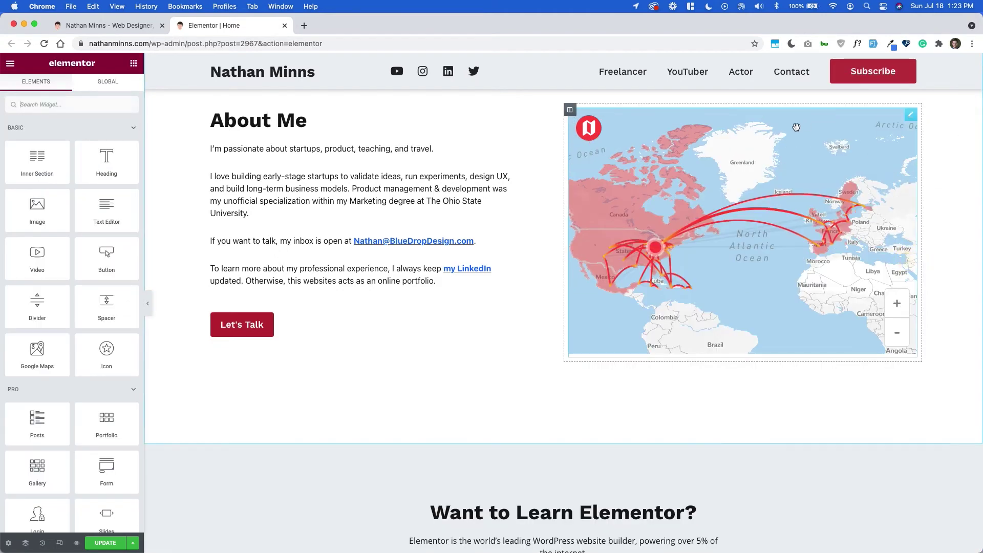
left_click(910, 115)
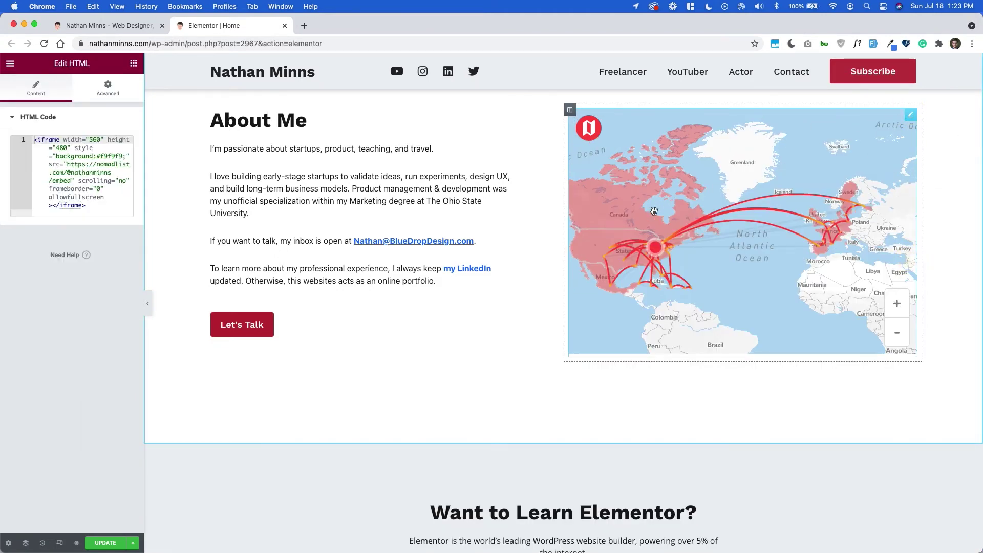
left_click_drag(74, 156, 110, 205)
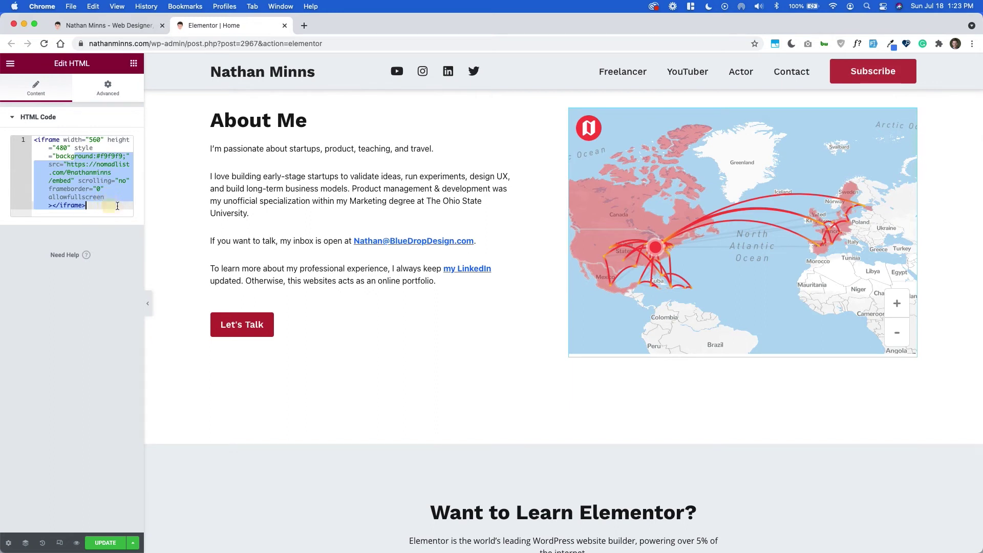
left_click(39, 143)
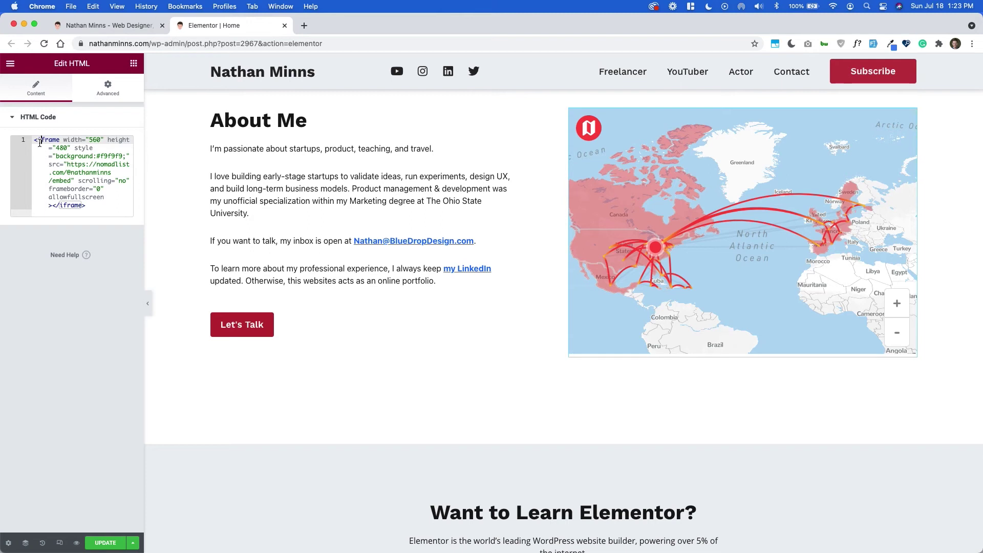
- Publish the page update and reload the live home page
left_click(113, 544)
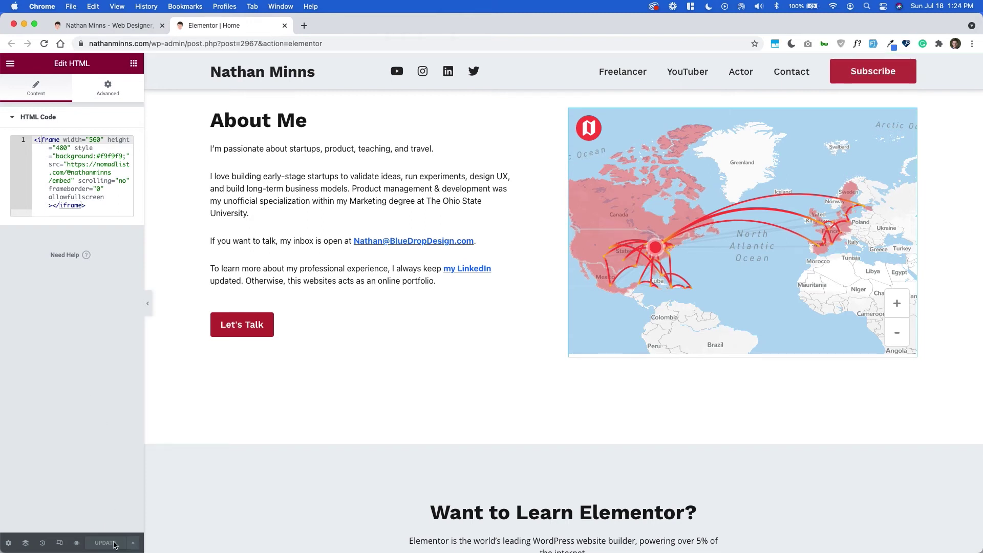
left_click(97, 25)
left_click(44, 44)
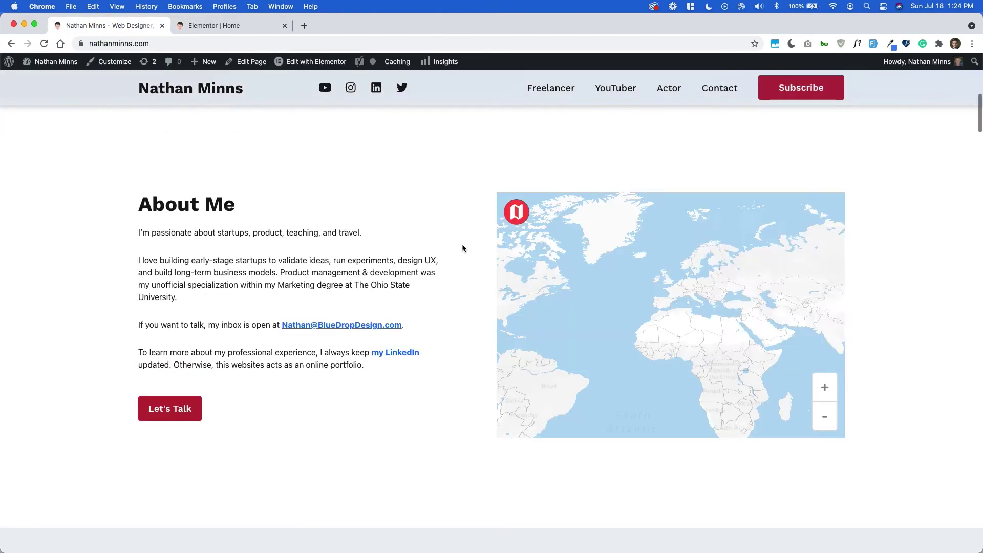
- Pan and zoom the embedded travel map on the live page to examine the trips around the eastern United States
mouse_move(682, 335)
left_mouse_down()
mouse_move(622, 376)
mouse_move(754, 338)
mouse_move(671, 293)
mouse_move(698, 371)
mouse_move(682, 300)
mouse_move(675, 346)
left_mouse_up()
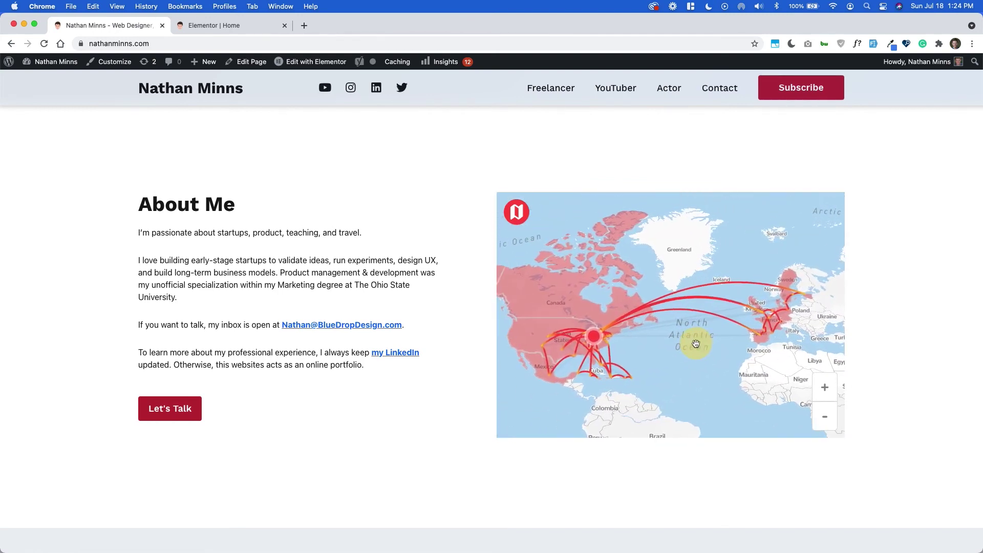
left_click(824, 387)
double_click(619, 352)
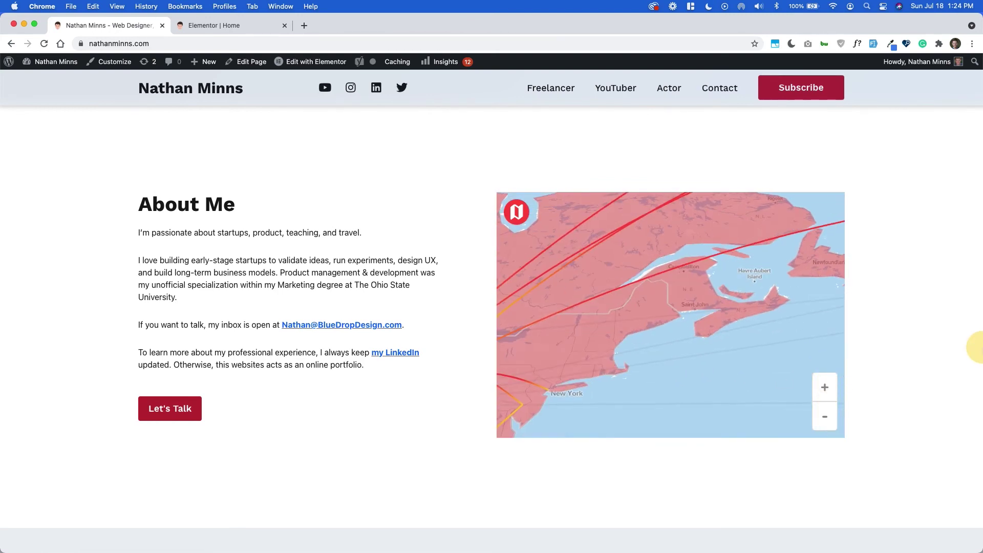
left_click_drag(608, 361, 847, 319)
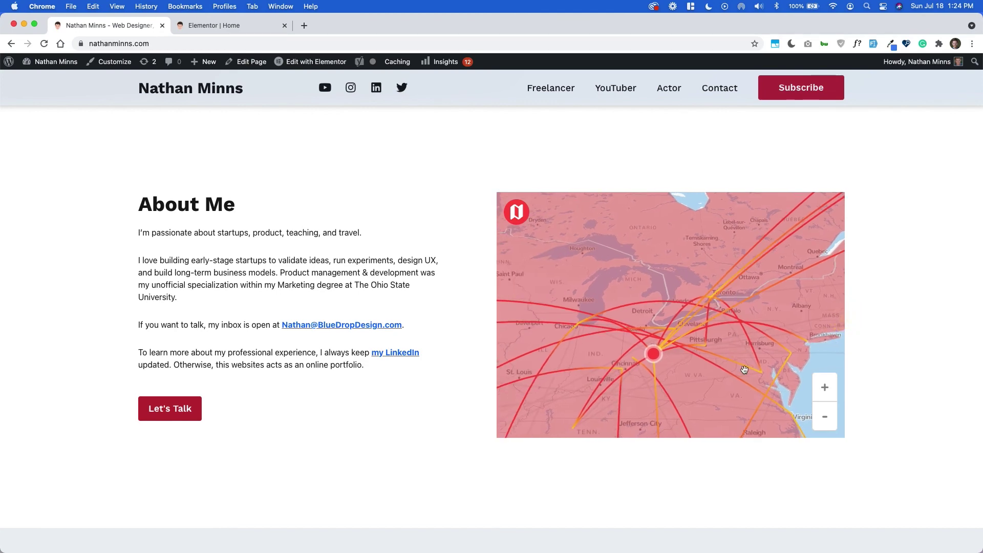
left_click(825, 417)
left_click(826, 417)
left_click(825, 416)
left_click_drag(767, 393, 670, 391)
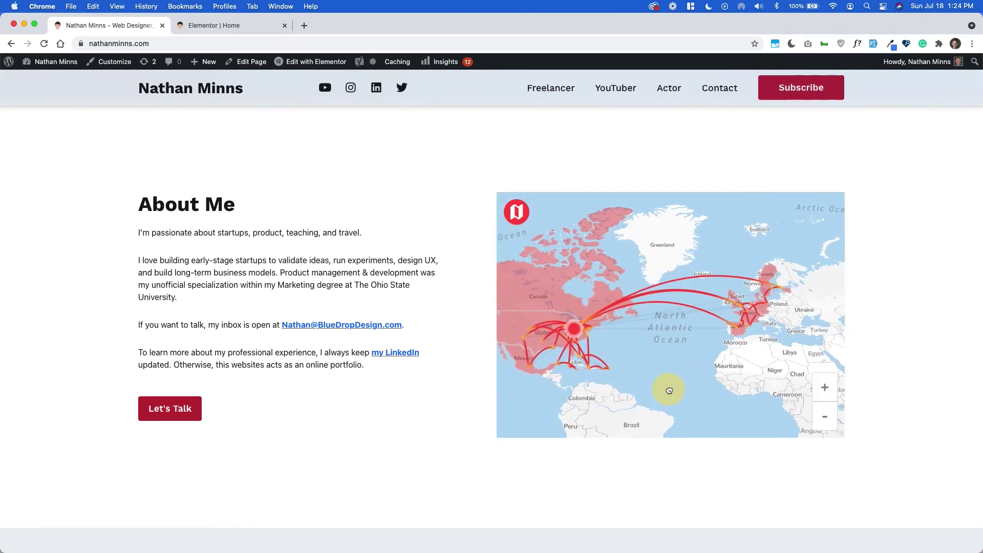